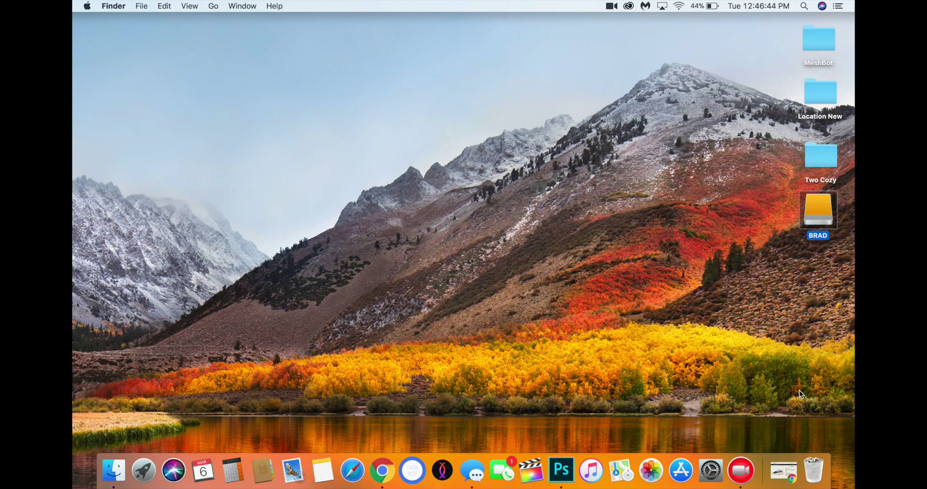
# Launch Task Bot and sign in with the Google account's e-mail and password
pyautogui.click(382, 470)
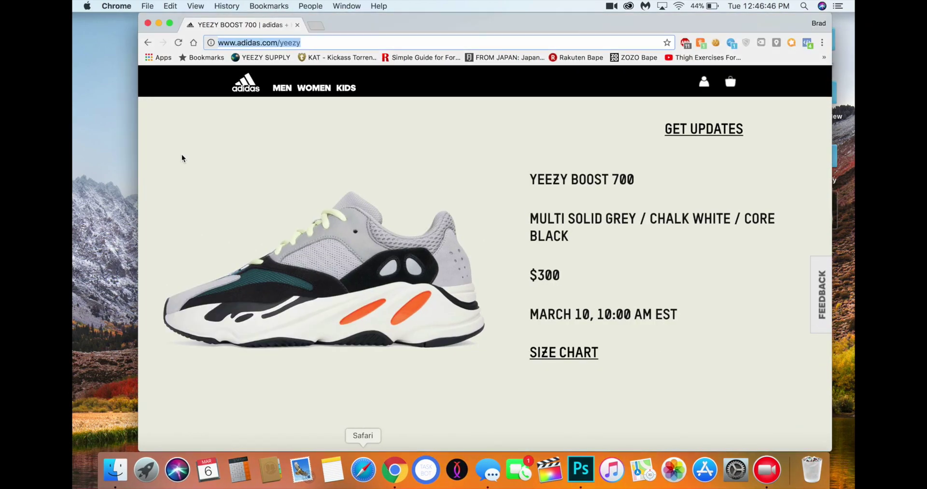
pyautogui.click(426, 470)
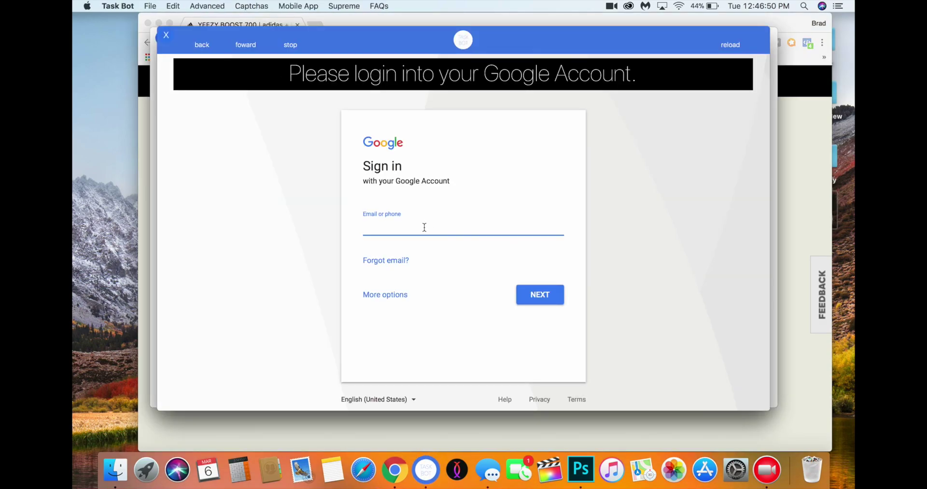
pyautogui.press('Return')
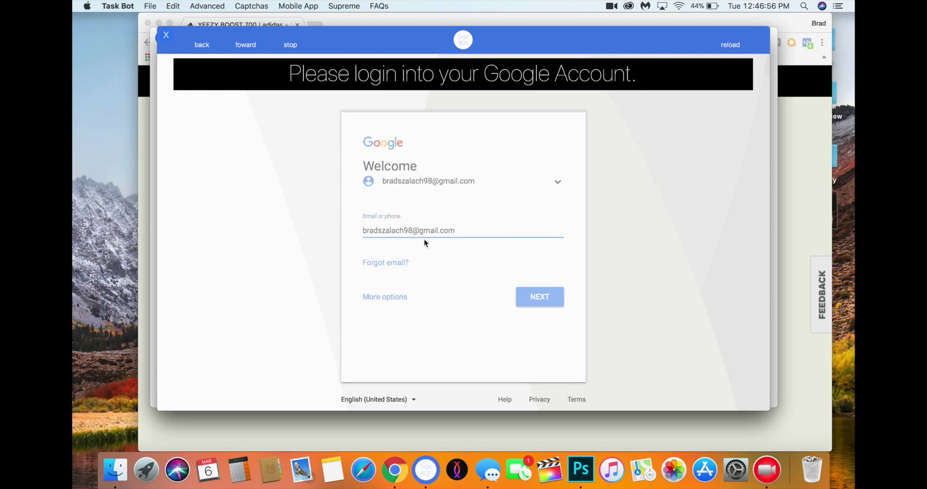
pyautogui.write('*********')
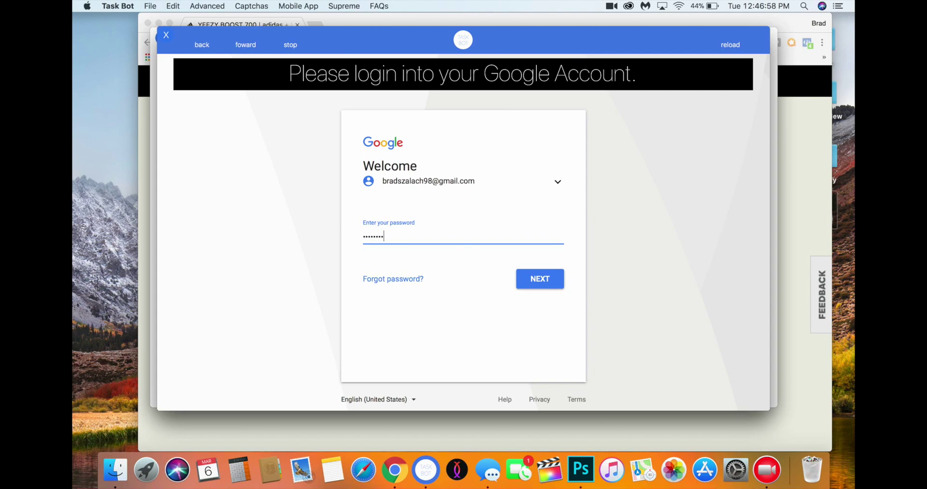
pyautogui.press('Return')
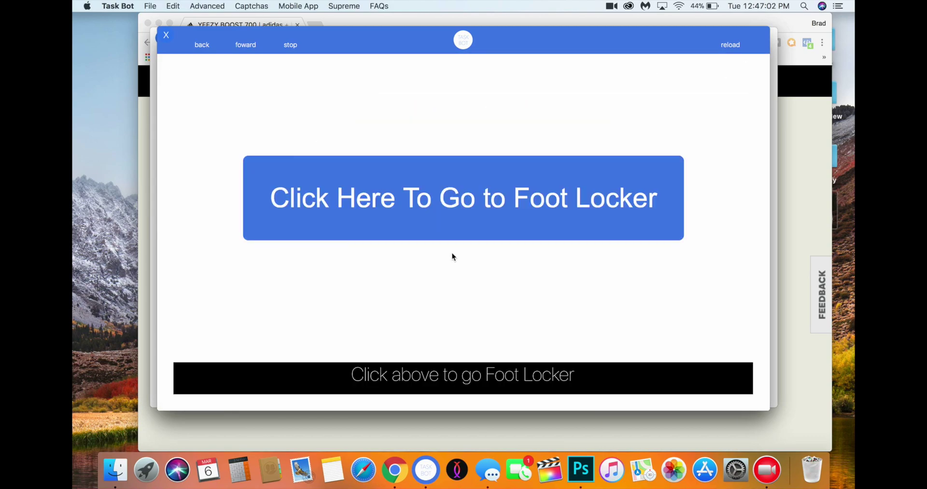
# Add a size 07.5 adidas Originals Superstar to the Foot Locker cart and view the $79.99 cart
pyautogui.click(416, 213)
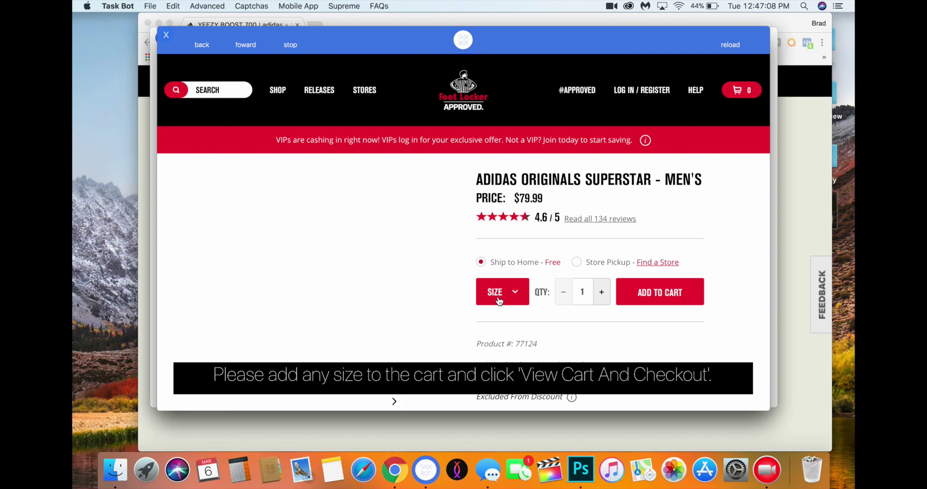
pyautogui.click(499, 300)
pyautogui.scroll(-2, 517, 309)
pyautogui.click(531, 312)
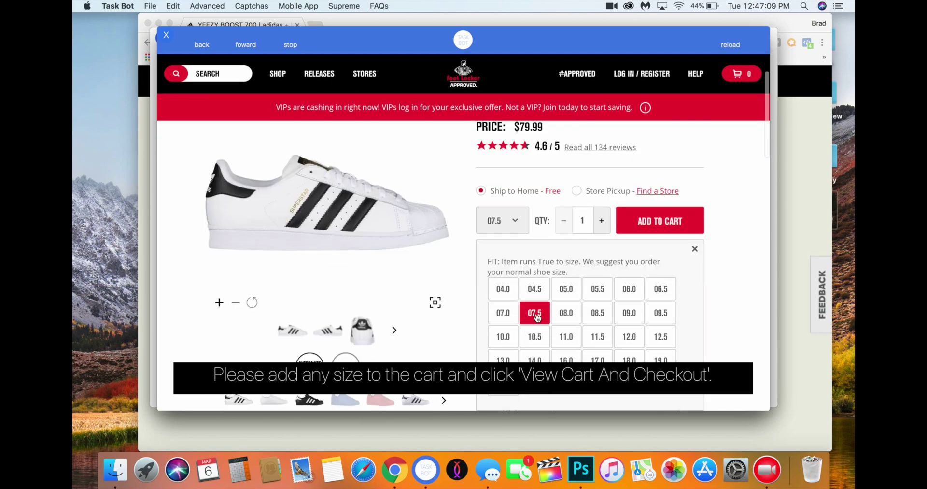
pyautogui.click(639, 225)
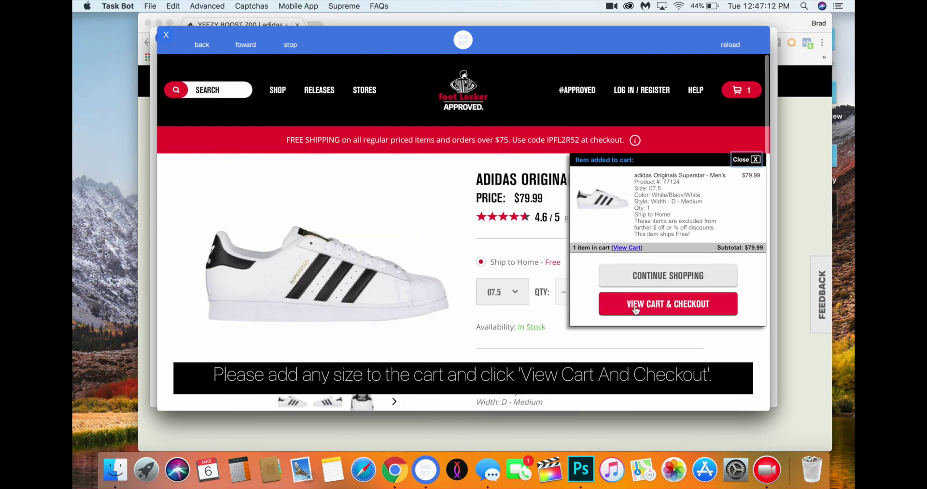
pyautogui.click(636, 309)
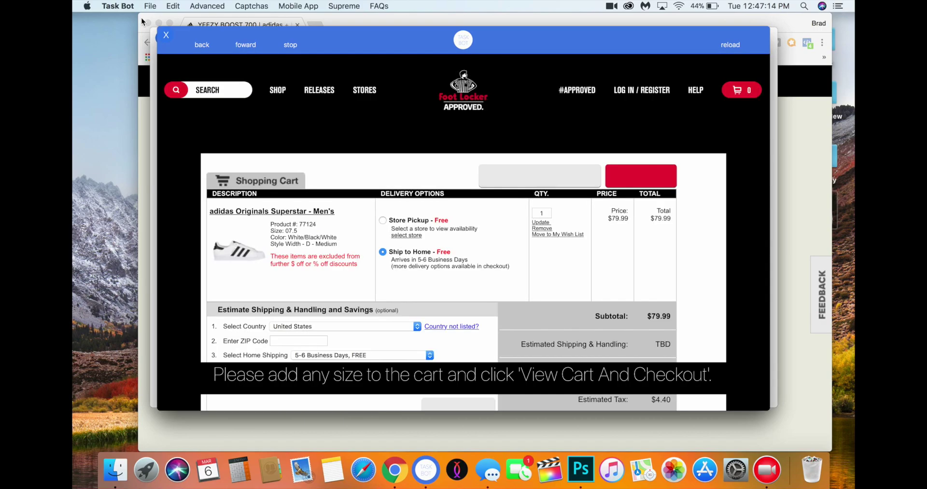
# Close the Foot Locker browser, drag Task Bot's window lower, and bring Chrome's Yeezy page forward
pyautogui.click(166, 36)
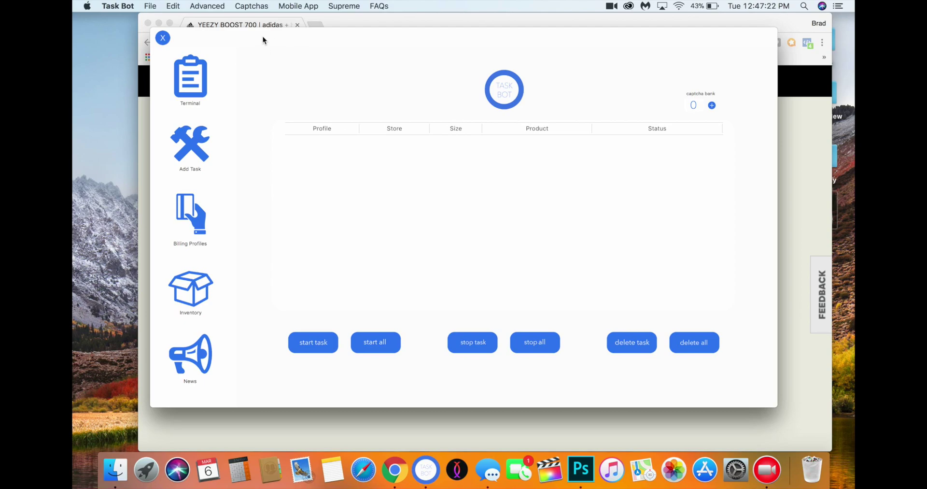
pyautogui.moveTo(263, 36); pyautogui.dragTo(263, 51)
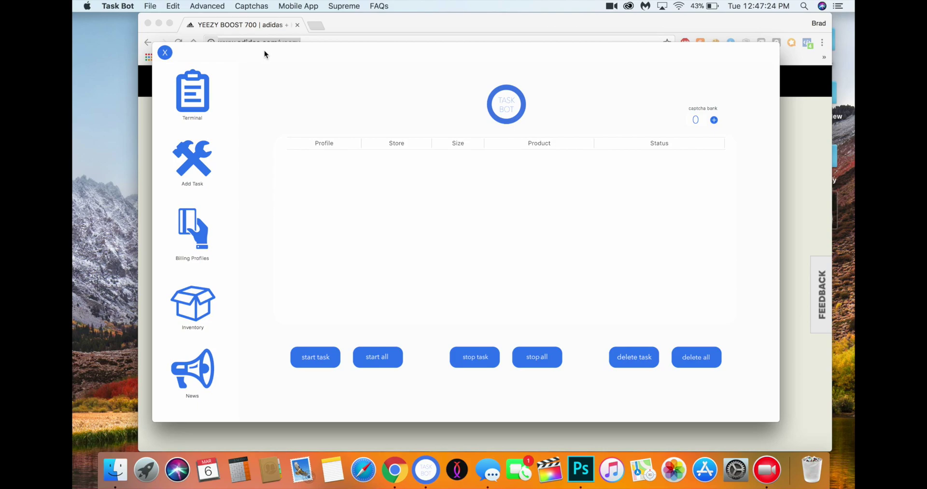
pyautogui.moveTo(250, 21); pyautogui.dragTo(247, 22)
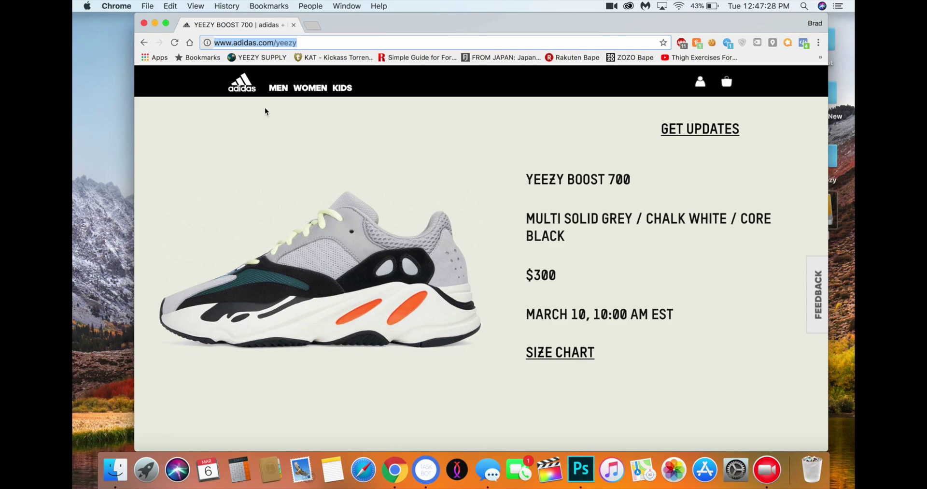
pyautogui.rightClick(396, 478)
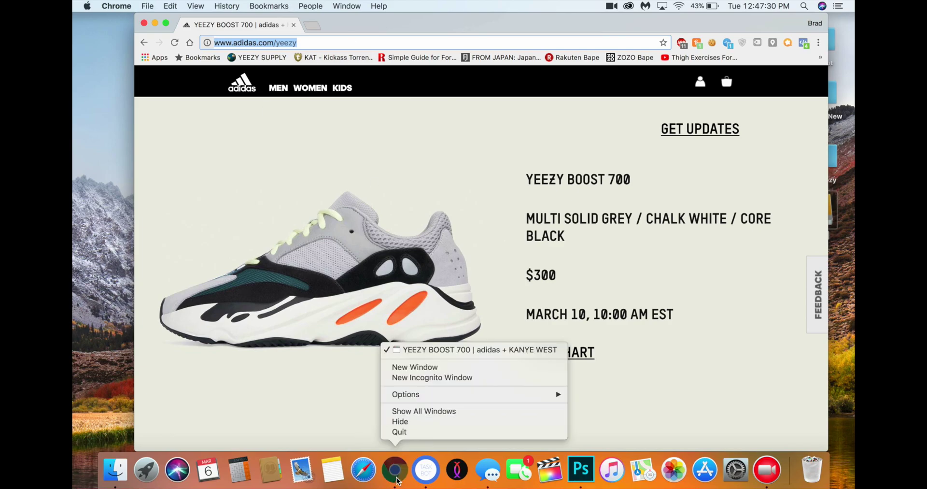
pyautogui.click(411, 365)
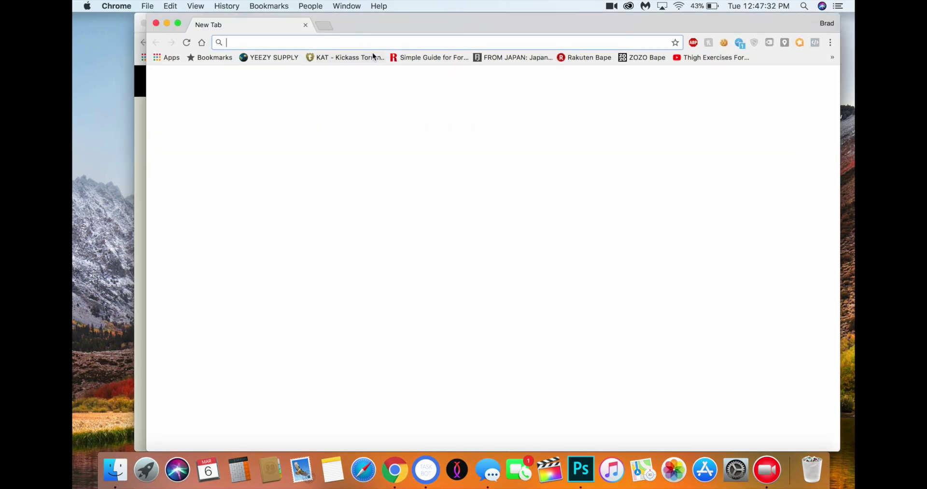
pyautogui.write('adidas.com')
pyautogui.click(305, 73)
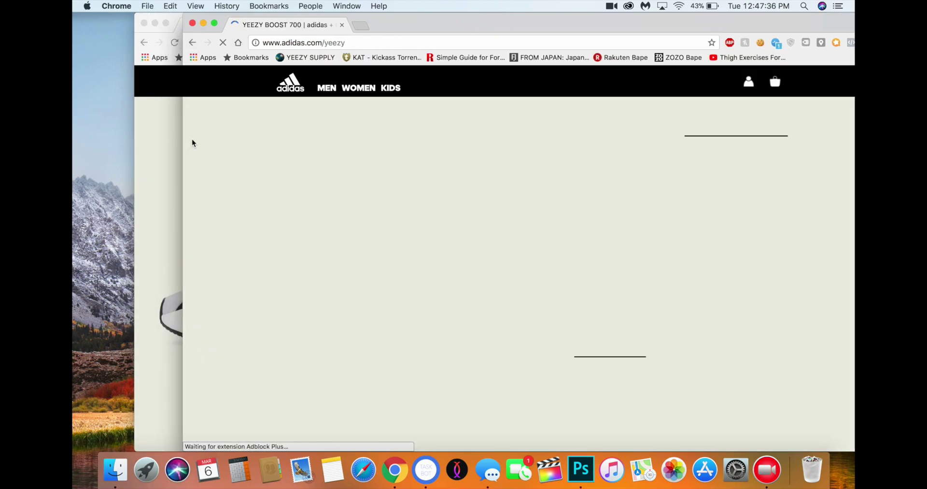
pyautogui.click(192, 23)
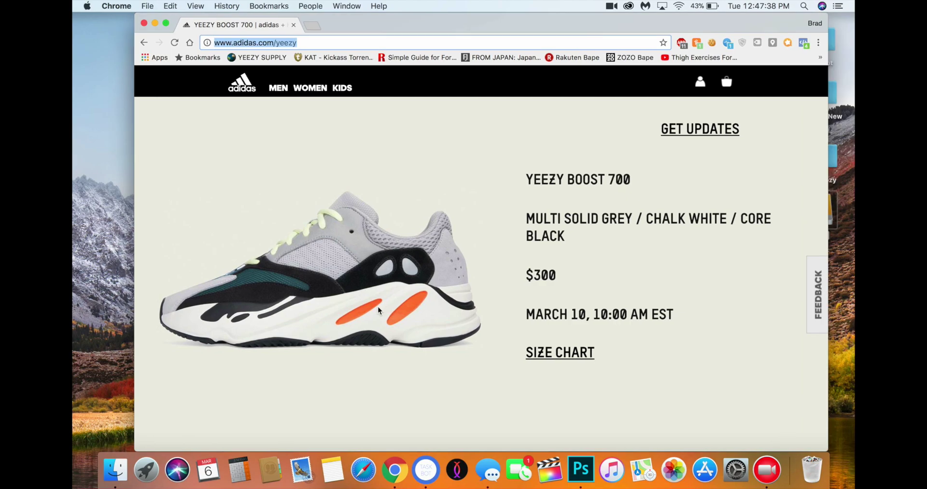
pyautogui.click(427, 470)
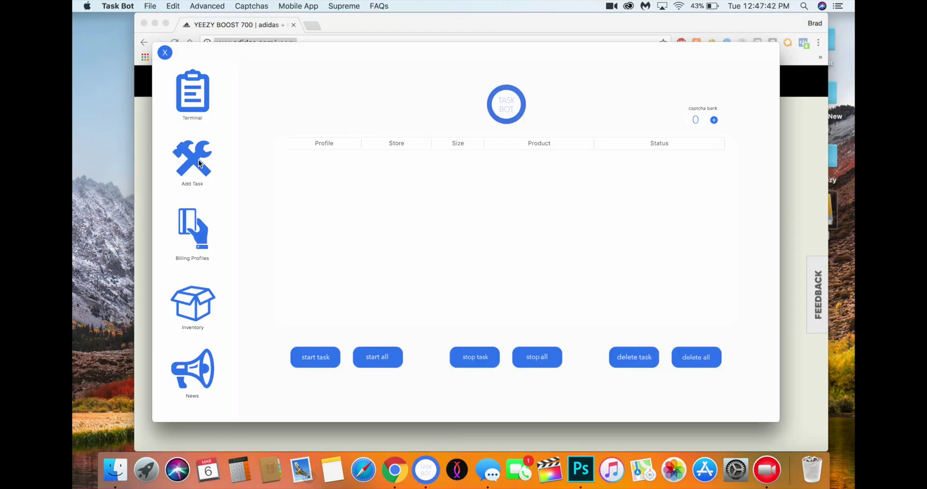
pyautogui.click(200, 164)
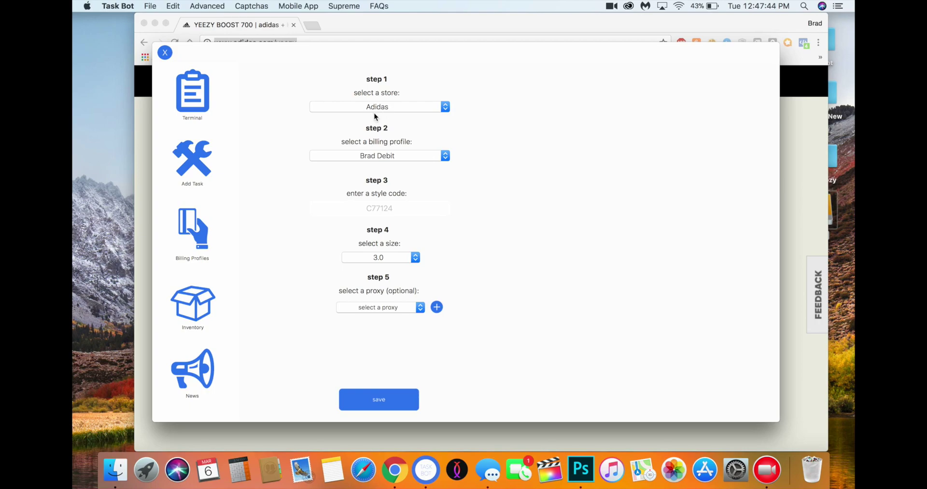
pyautogui.click(289, 27)
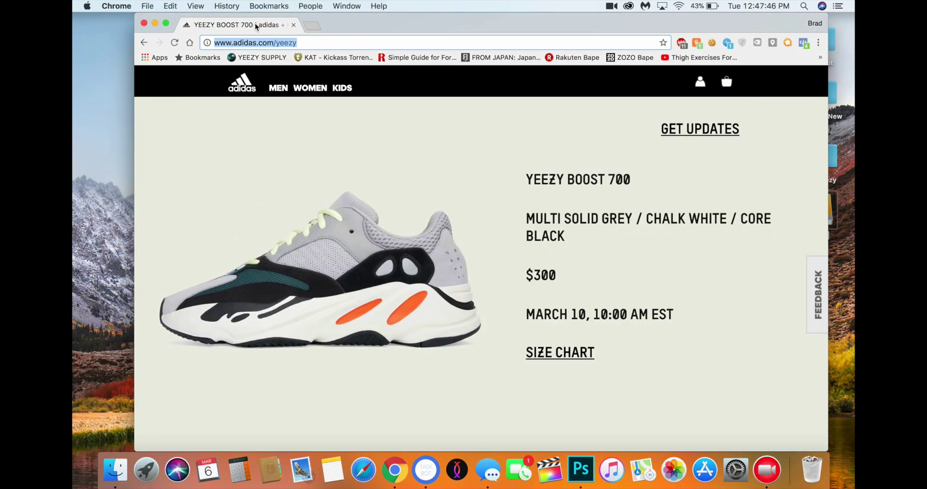
pyautogui.scroll(-3, 597, 367)
pyautogui.scroll(5, 597, 368)
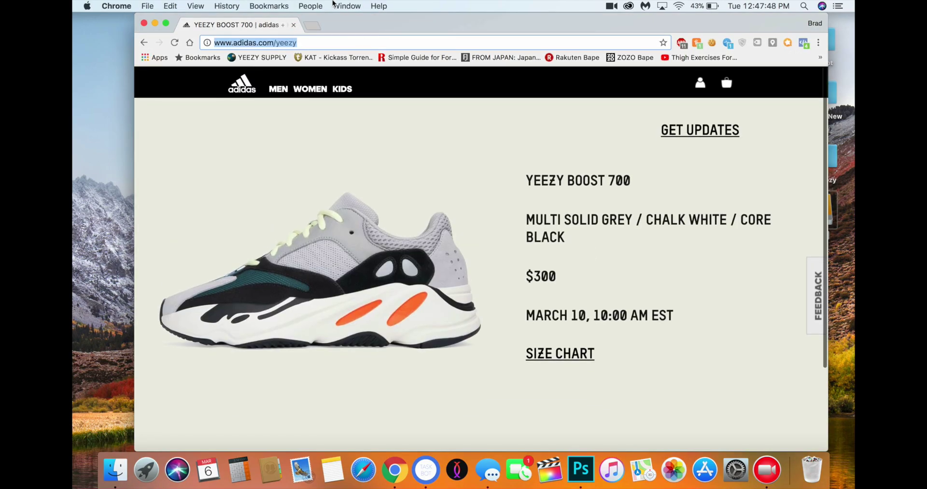
# In a new tab, Google 'yeezy 700 PID' and open the Sole Collector release article
pyautogui.press('super+t')
pyautogui.write('yeezy 700 PID')
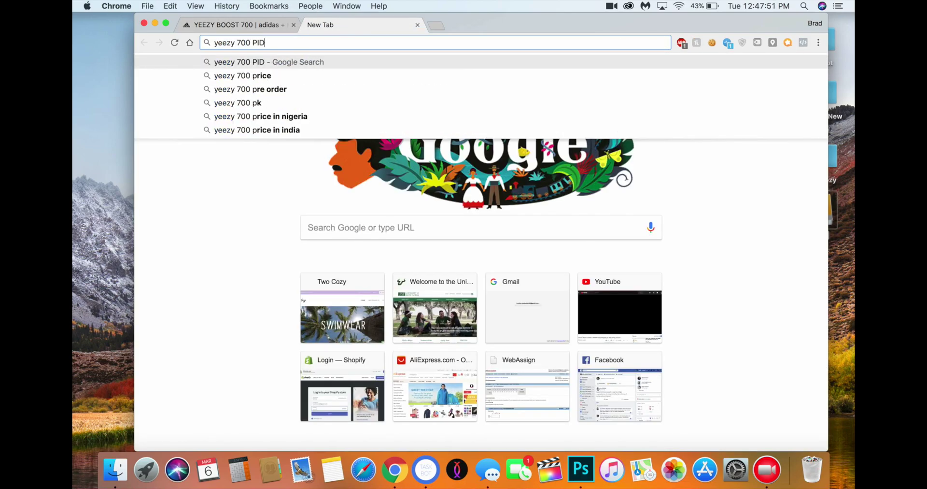
pyautogui.press('Return')
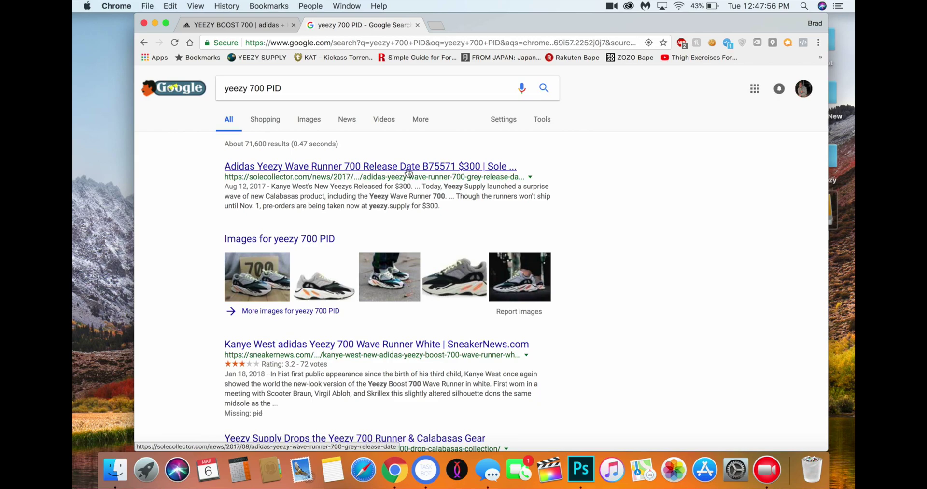
pyautogui.click(408, 166)
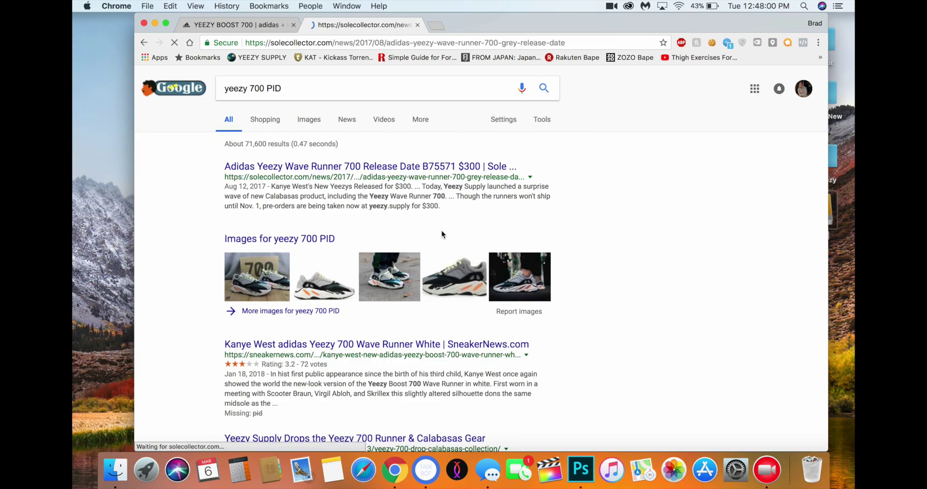
# Scroll to the release details, select style number B75571, and block the notification prompt
pyautogui.scroll(-3, 390, 242)
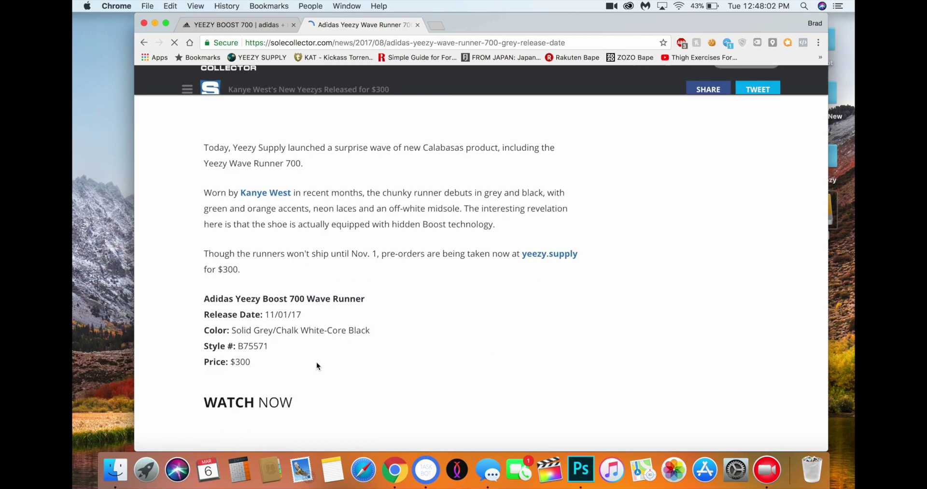
pyautogui.scroll(-5, 343, 358)
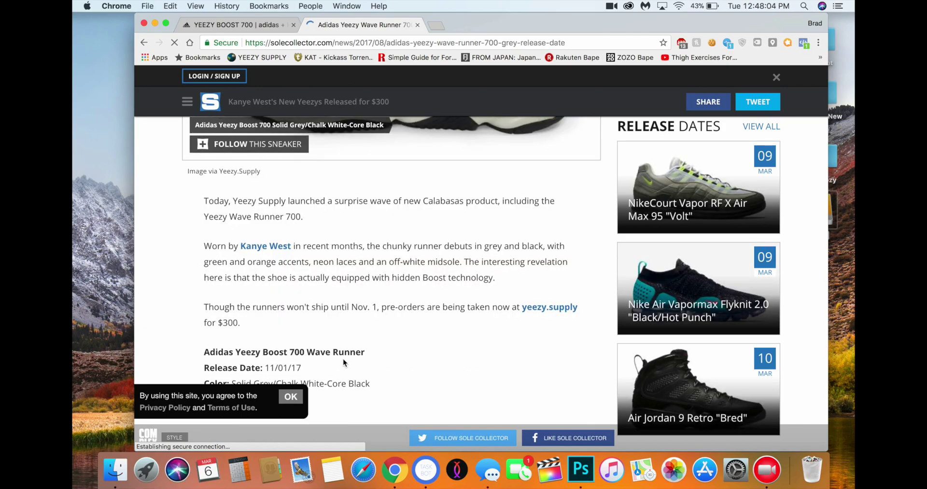
pyautogui.scroll(-2, 343, 362)
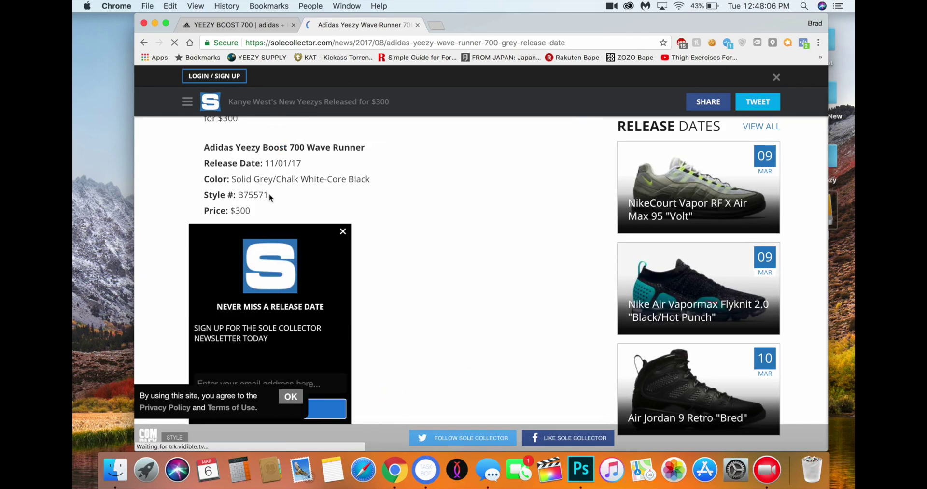
pyautogui.moveTo(268, 194); pyautogui.dragTo(240, 194)
pyautogui.press('super+c')
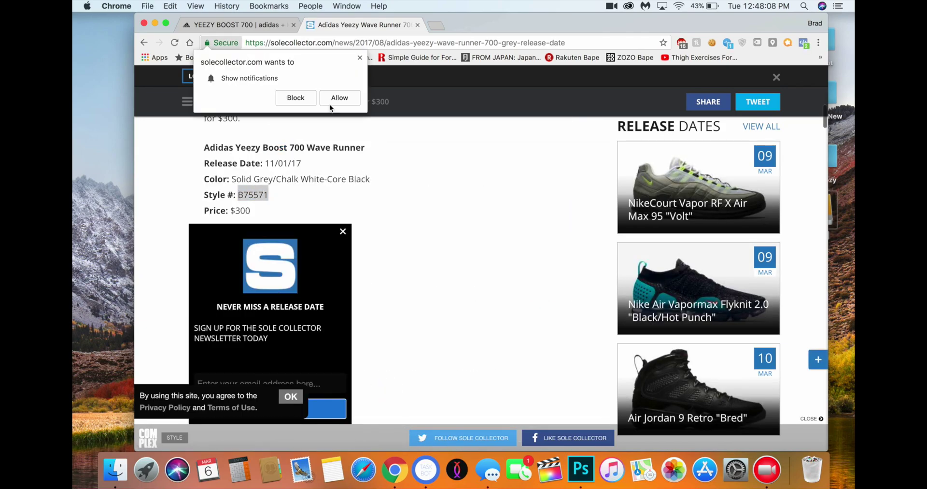
pyautogui.click(299, 98)
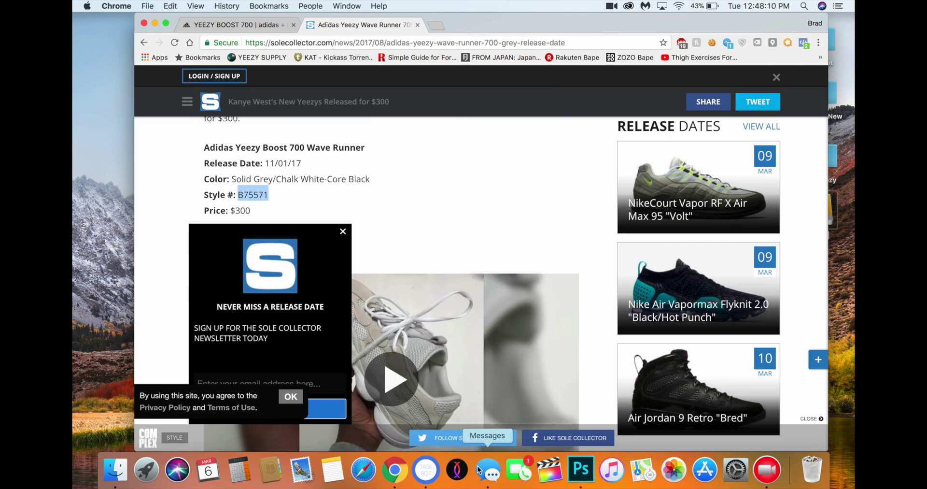
# Save an Adidas task with the Debit billing profile, style code B75571 and size 11.0
pyautogui.click(435, 474)
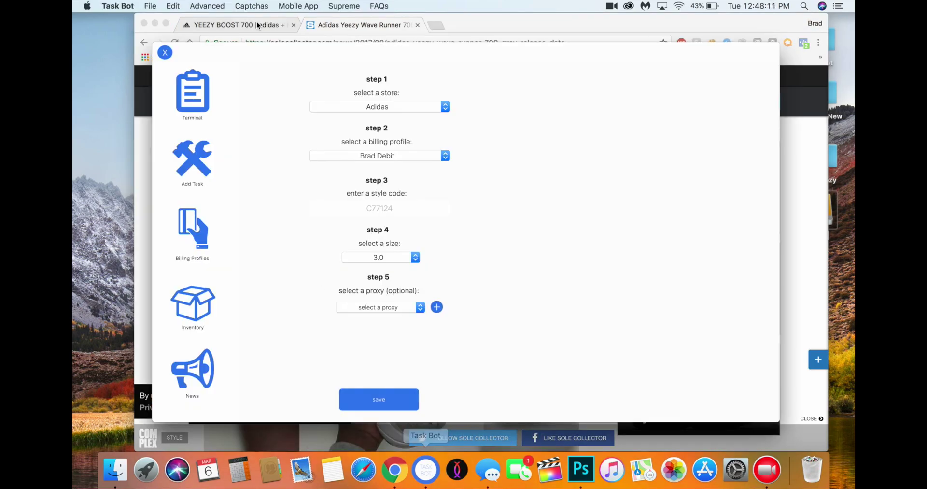
pyautogui.click(388, 106)
pyautogui.click(387, 106)
pyautogui.click(375, 157)
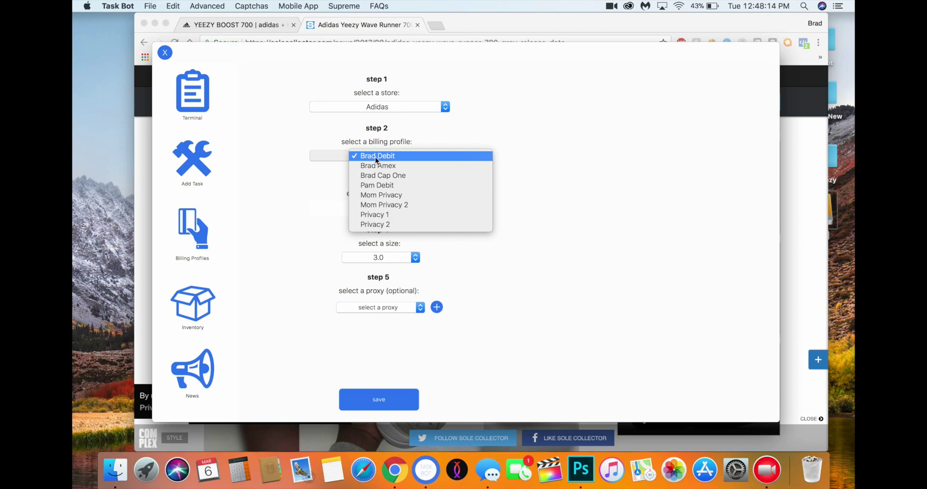
pyautogui.click(375, 158)
pyautogui.click(381, 208)
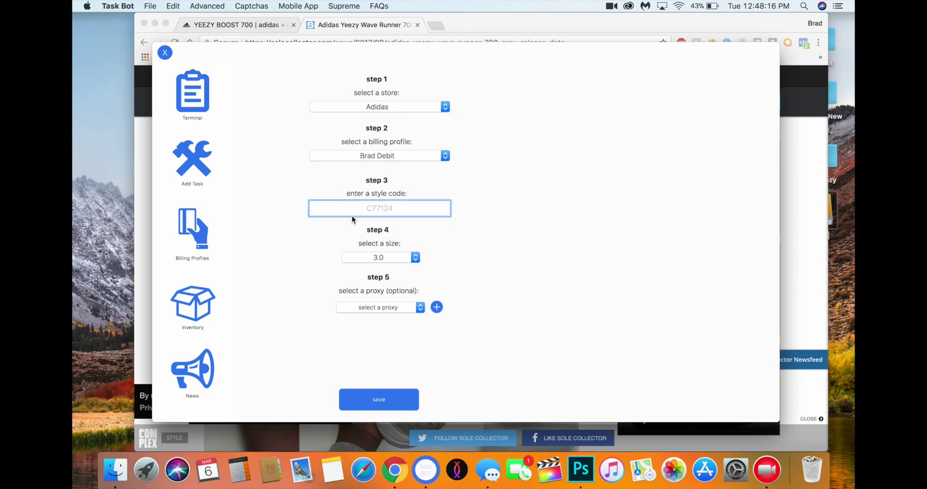
pyautogui.press('super+v')
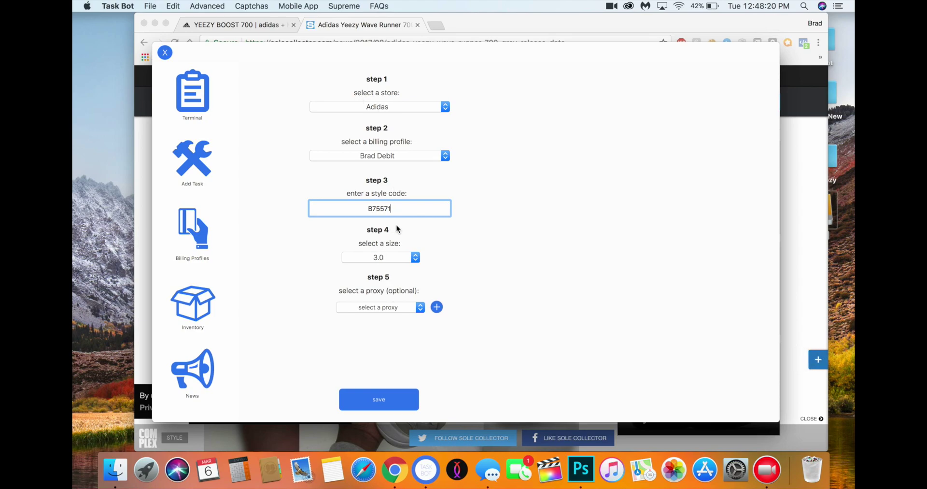
pyautogui.click(403, 257)
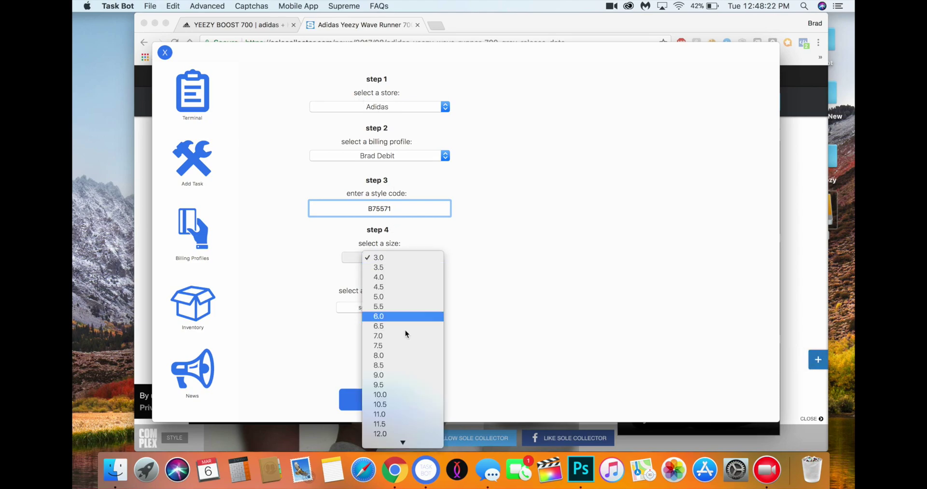
pyautogui.click(410, 253)
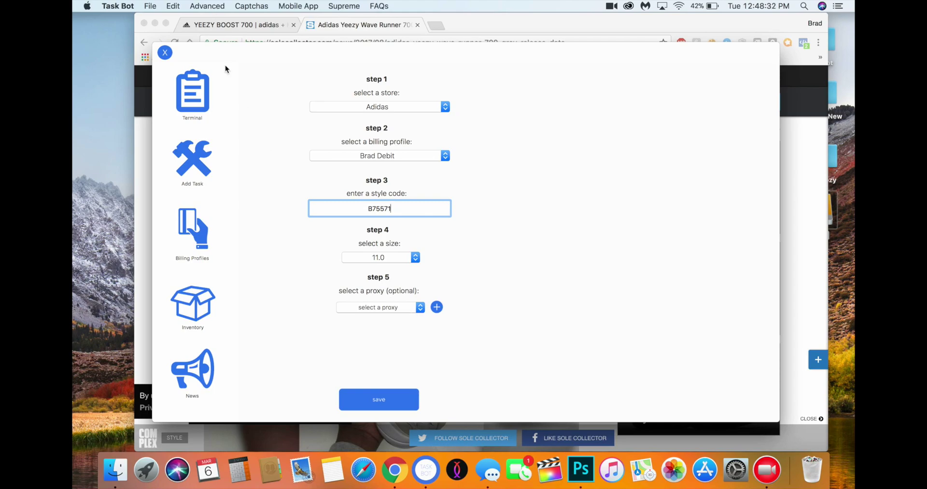
pyautogui.click(370, 401)
# Save another B75571 task in size 10.5, still on the debit profile
pyautogui.click(209, 103)
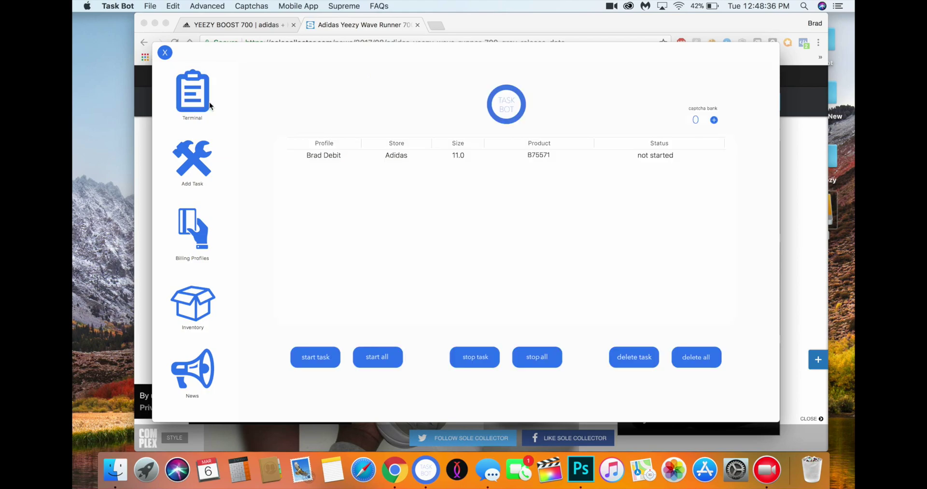
pyautogui.click(195, 164)
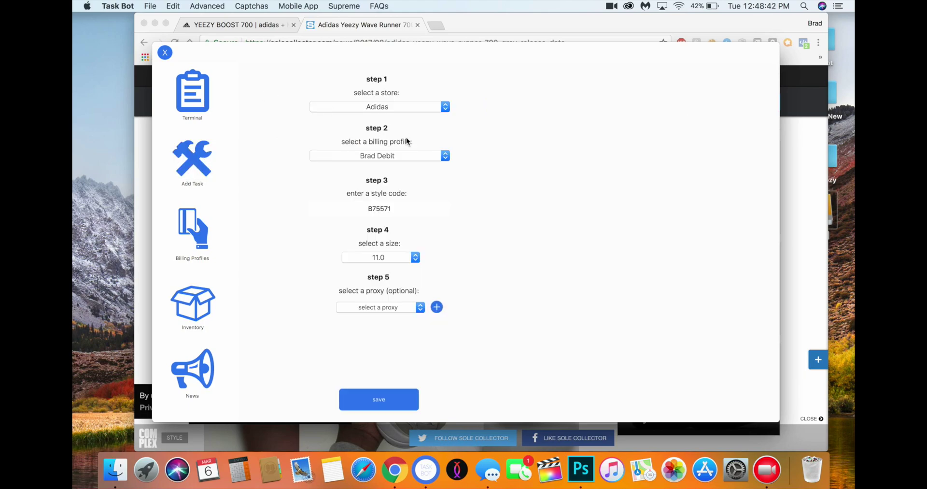
pyautogui.click(388, 258)
pyautogui.click(384, 245)
pyautogui.click(386, 399)
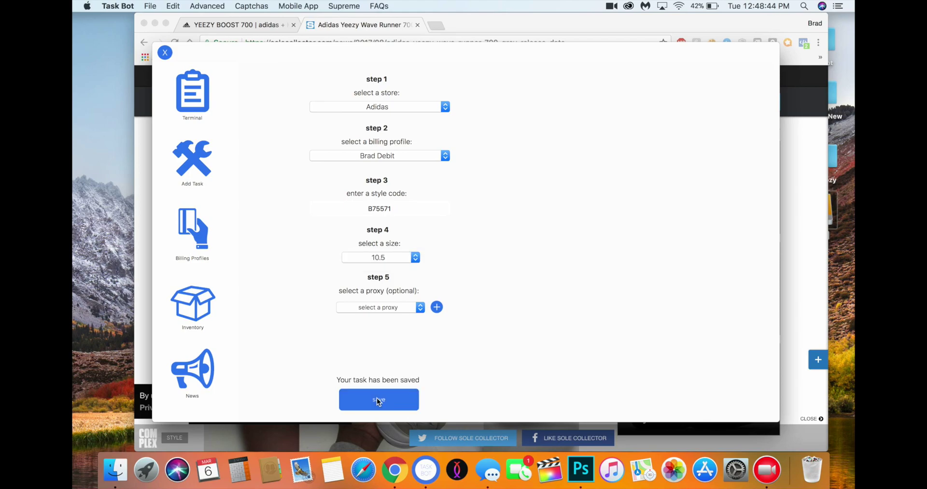
# Delete the mistaken debit size 10.5 task from the task list
pyautogui.click(366, 157)
pyautogui.click(198, 101)
pyautogui.click(193, 94)
pyautogui.click(427, 168)
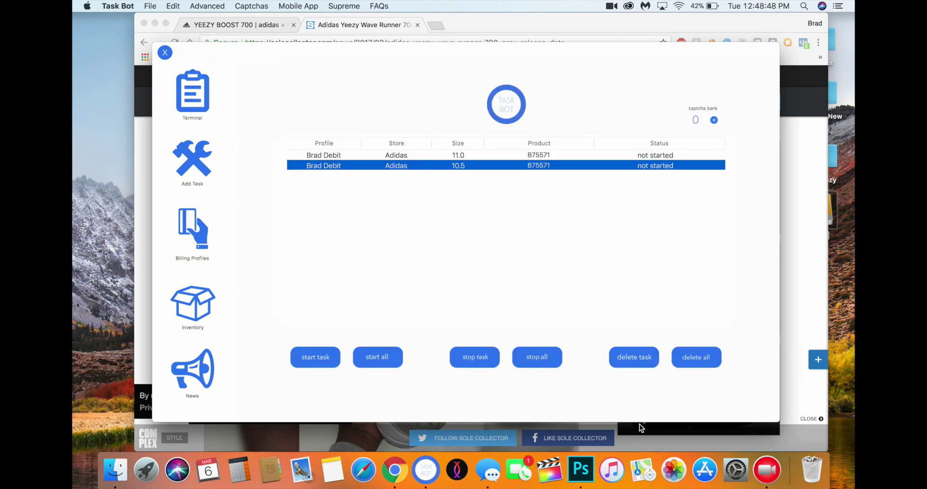
pyautogui.click(646, 363)
# Add a size 10.5 task billed to the Amex profile and save it
pyautogui.click(198, 163)
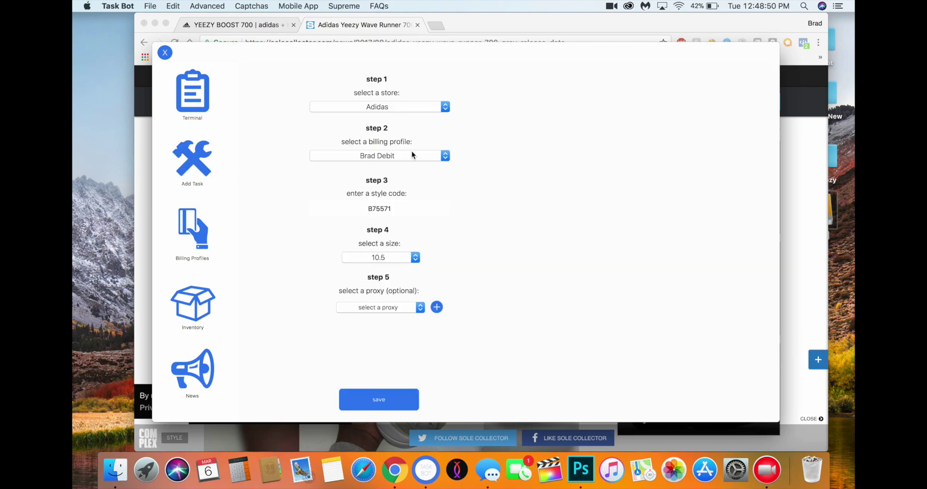
pyautogui.click(411, 152)
pyautogui.click(395, 163)
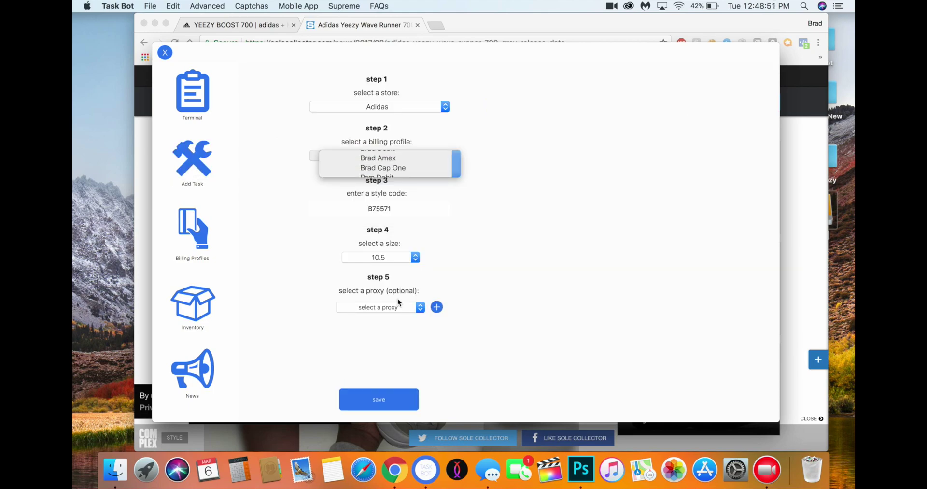
pyautogui.click(380, 400)
pyautogui.click(198, 99)
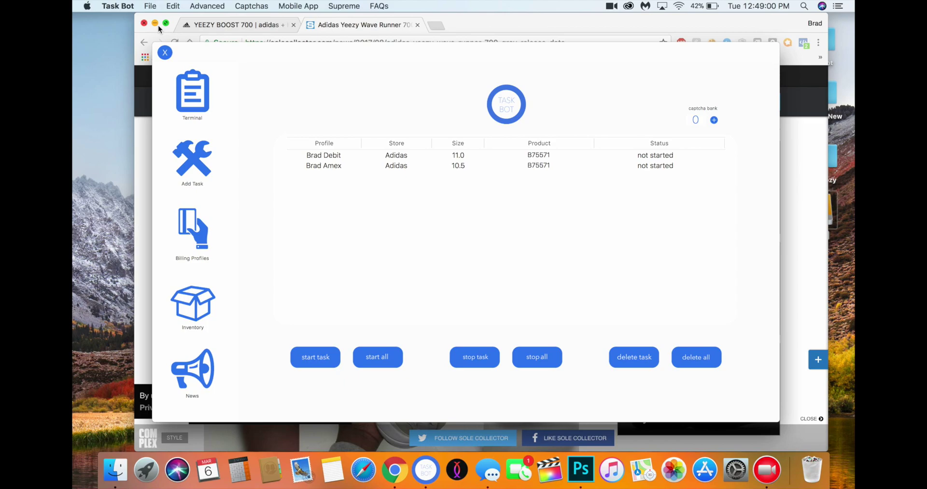
# Open Advanced > Wait Page Support and copy the adidas.com/yeezy address from Chrome
pyautogui.click(198, 5)
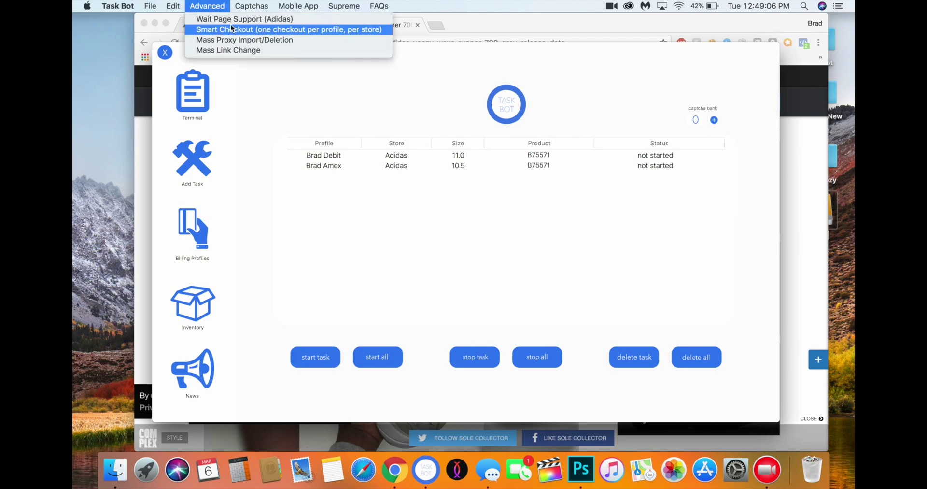
pyautogui.click(233, 19)
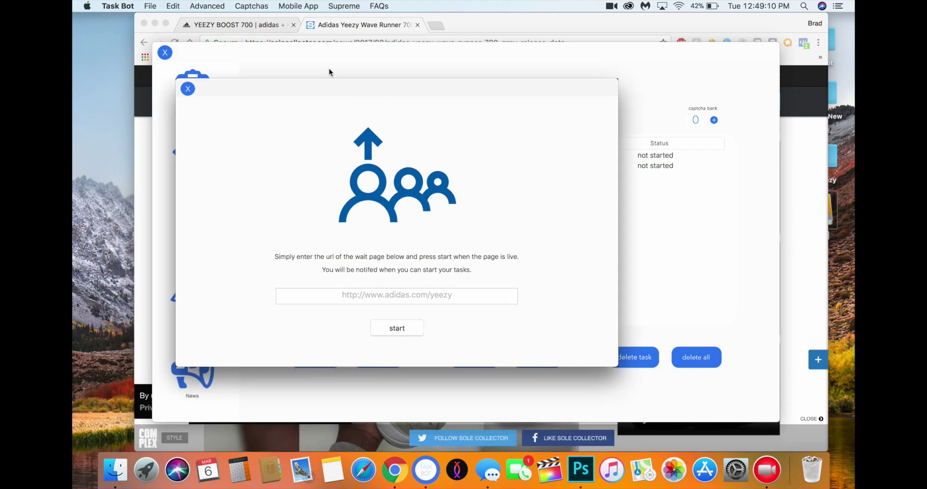
pyautogui.click(349, 30)
pyautogui.press('super+1')
pyautogui.click(432, 42)
pyautogui.press('super+c')
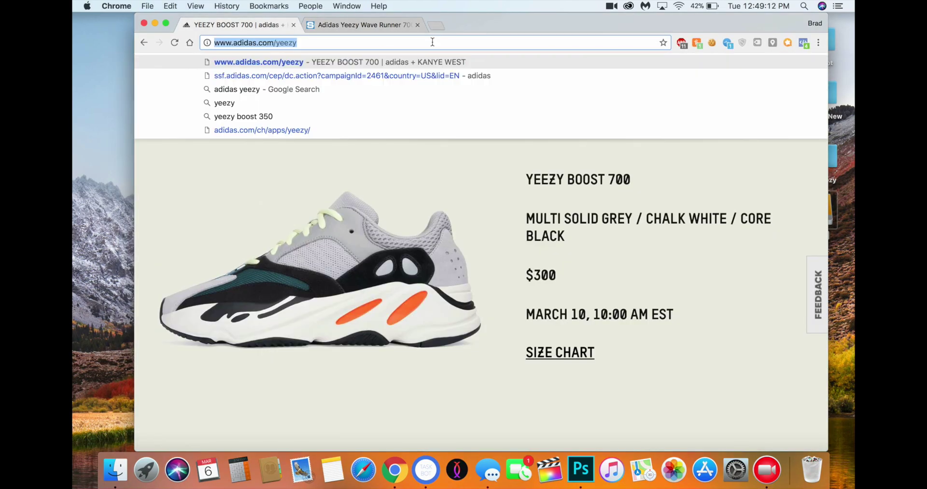
pyautogui.click(155, 23)
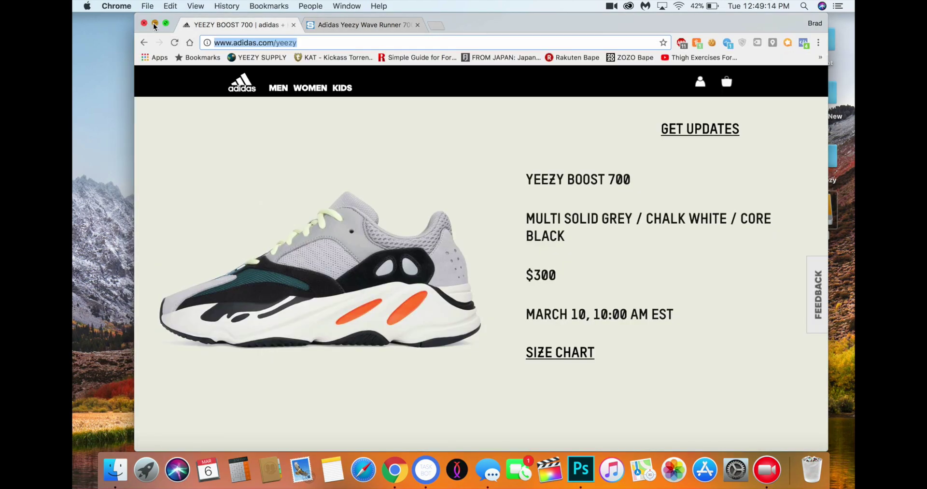
pyautogui.click(352, 296)
pyautogui.press('super+v')
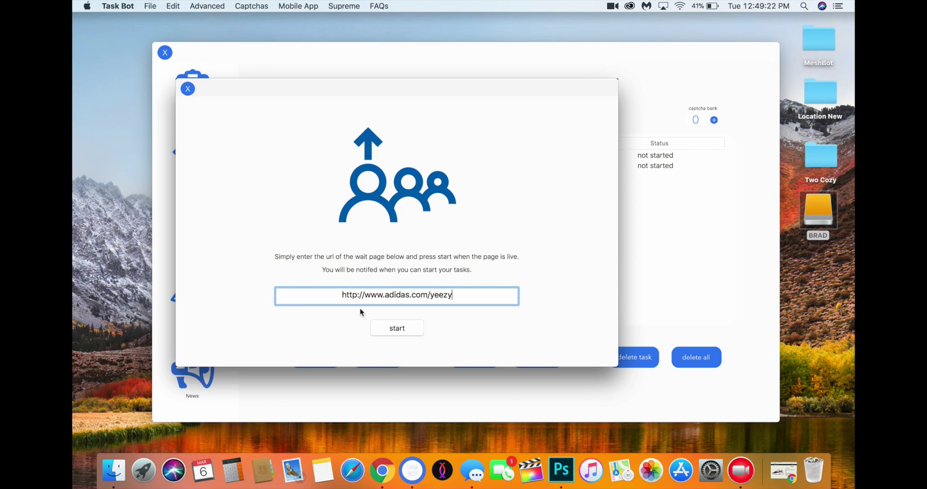
pyautogui.click(398, 330)
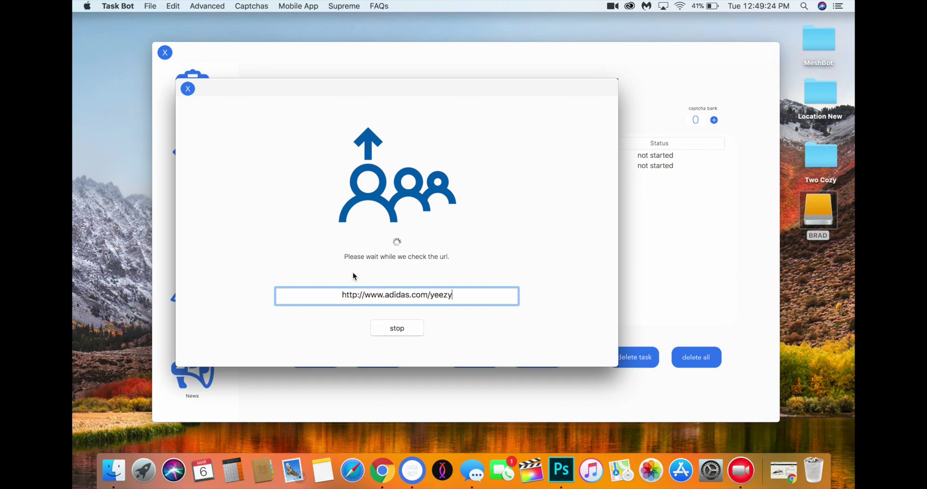
pyautogui.click(407, 329)
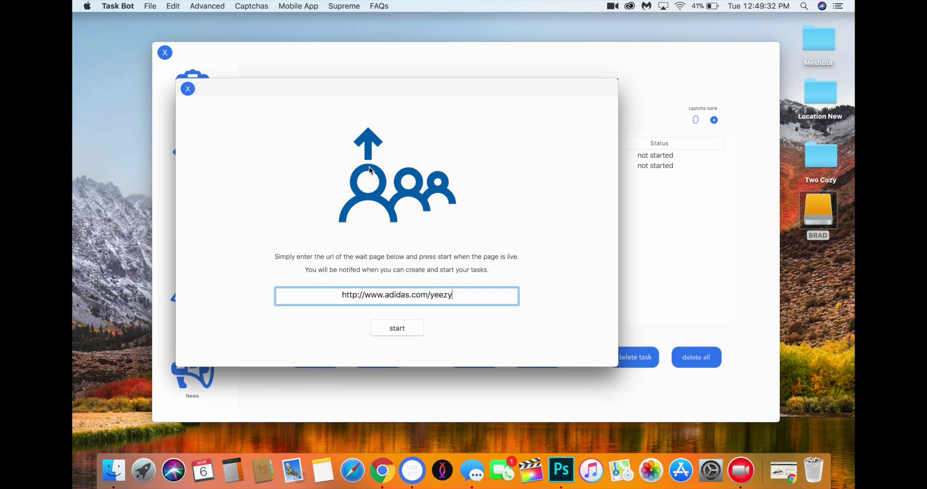
# Search Google Images for 'tasbot wait opage support', then close the tab and return to Task Bot
pyautogui.click(382, 470)
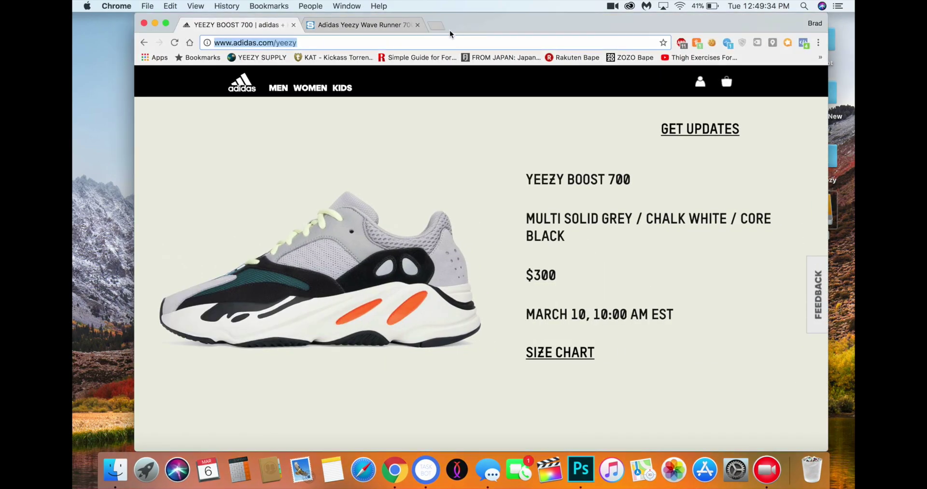
pyautogui.click(441, 26)
pyautogui.write('ta')
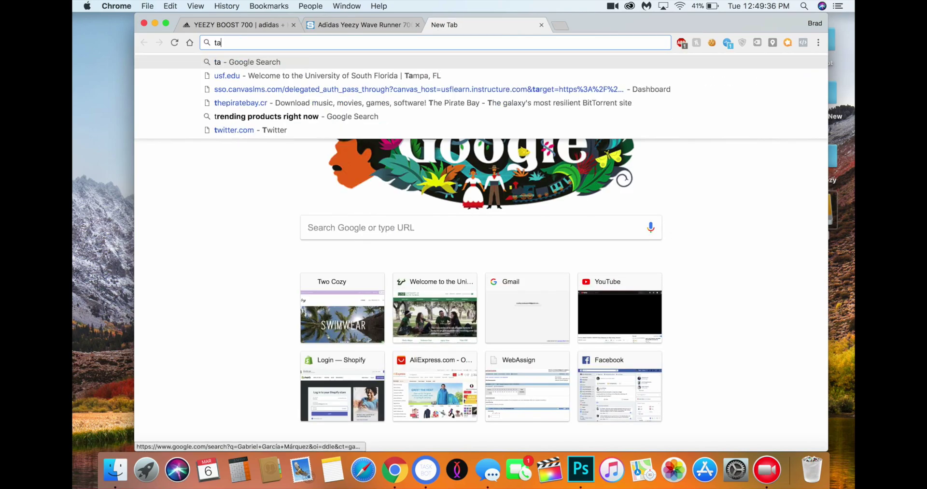
pyautogui.write('sbot wa')
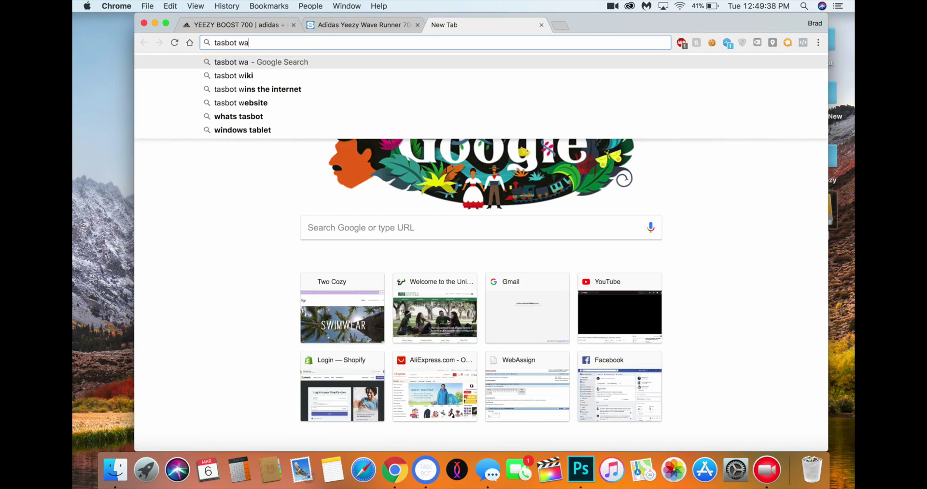
pyautogui.write('it opage support')
pyautogui.press('Return')
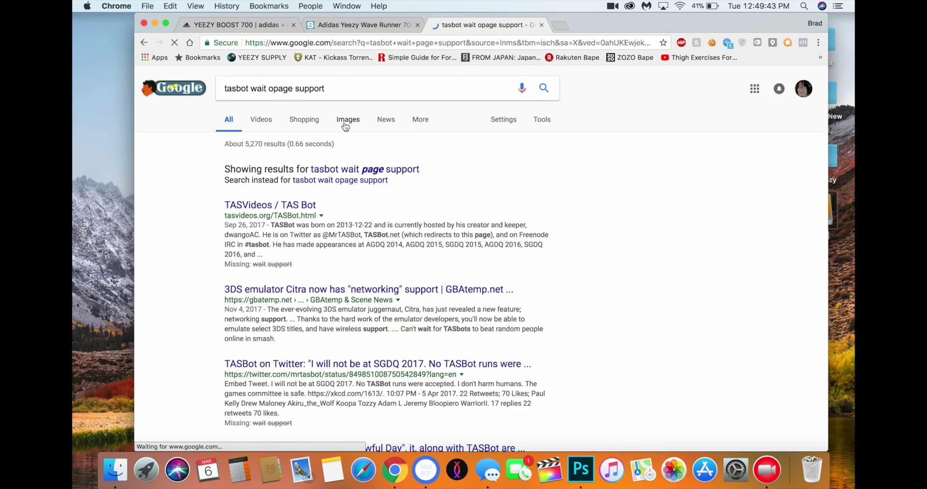
pyautogui.click(348, 119)
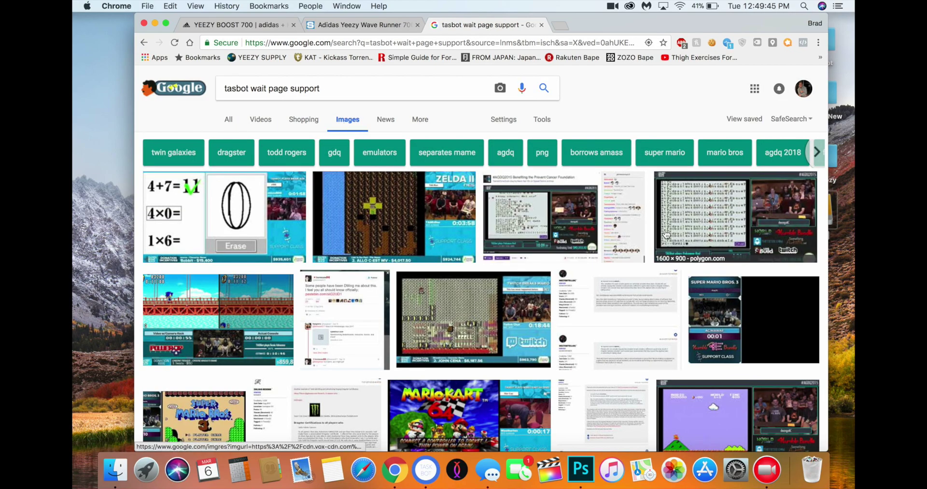
pyautogui.scroll(-5, 369, 325)
pyautogui.scroll(5, 368, 324)
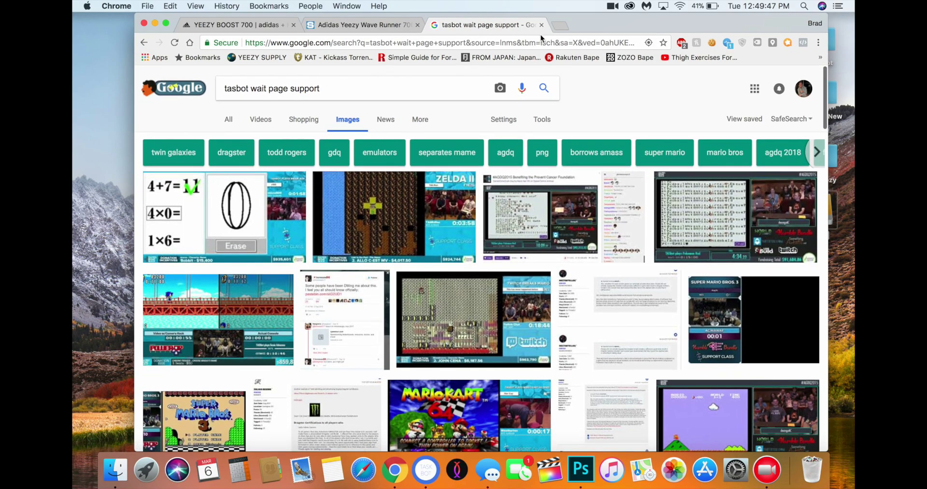
pyautogui.click(541, 25)
pyautogui.click(425, 470)
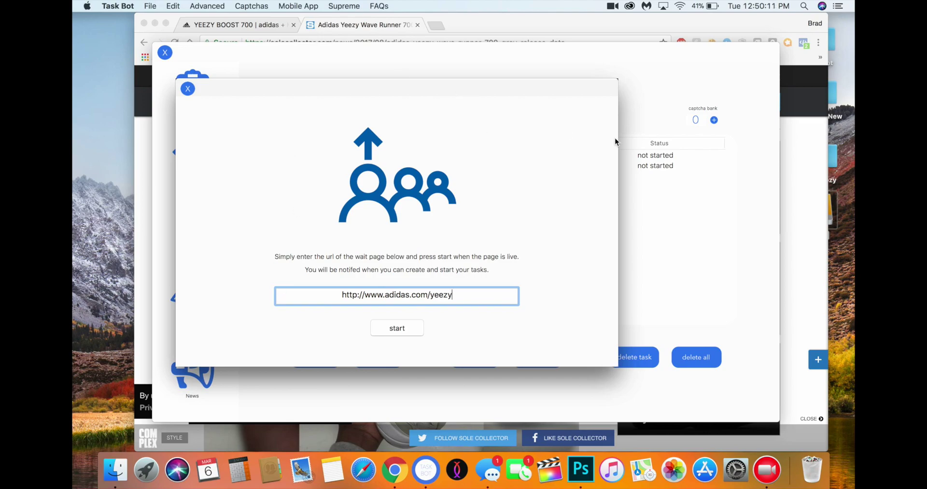
# Dismiss the wait-page dialog and select the debit size 11.0 task row
pyautogui.click(667, 99)
pyautogui.click(401, 154)
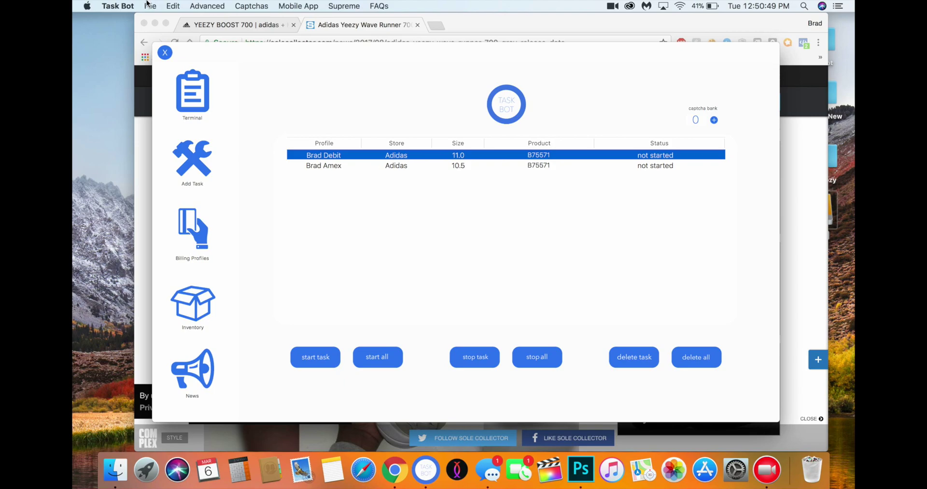
# Reopen Advanced > Wait Page Support (Adidas), then bring the task window forward and drag it higher
pyautogui.click(236, 4)
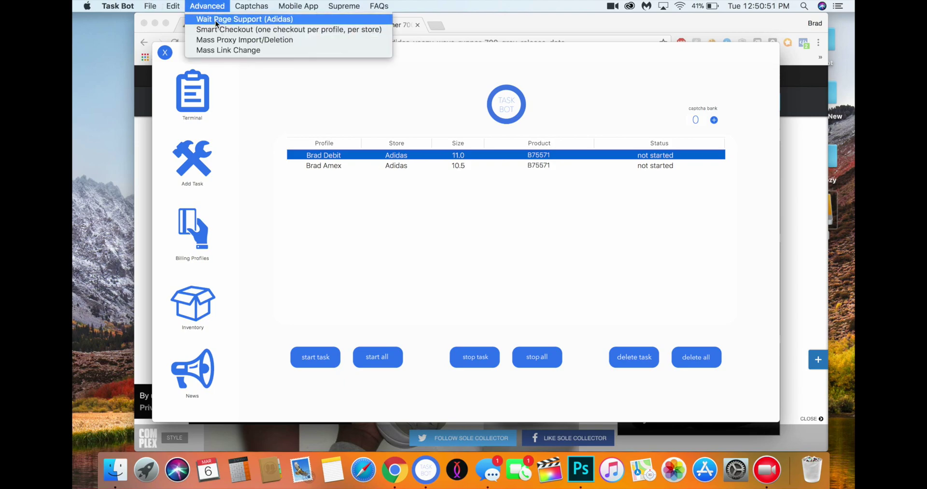
pyautogui.click(213, 5)
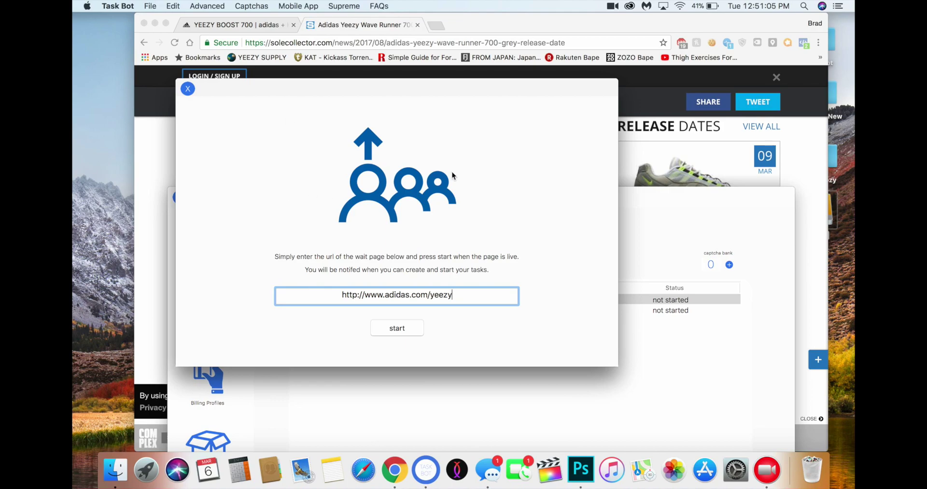
pyautogui.click(647, 198)
pyautogui.moveTo(647, 198); pyautogui.dragTo(565, 126)
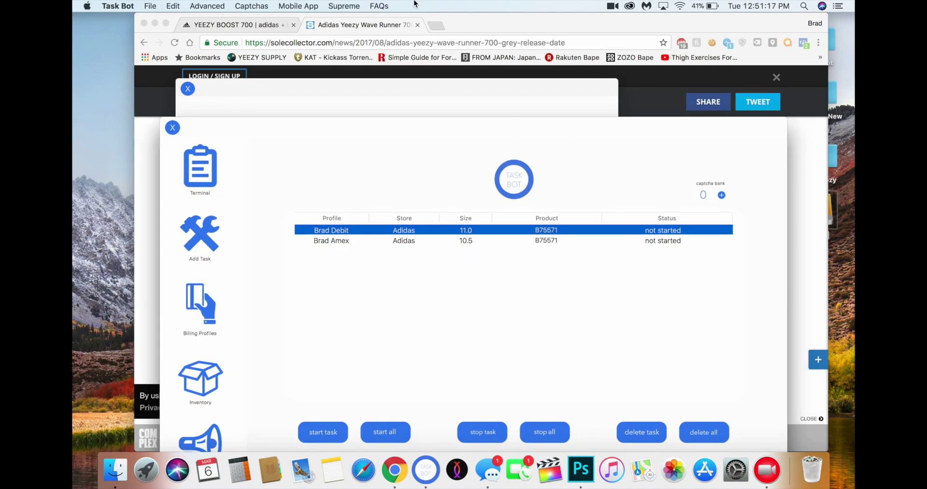
# Glance at the Captchas options, then minimize Chrome so the Task Bot windows show
pyautogui.click(260, 5)
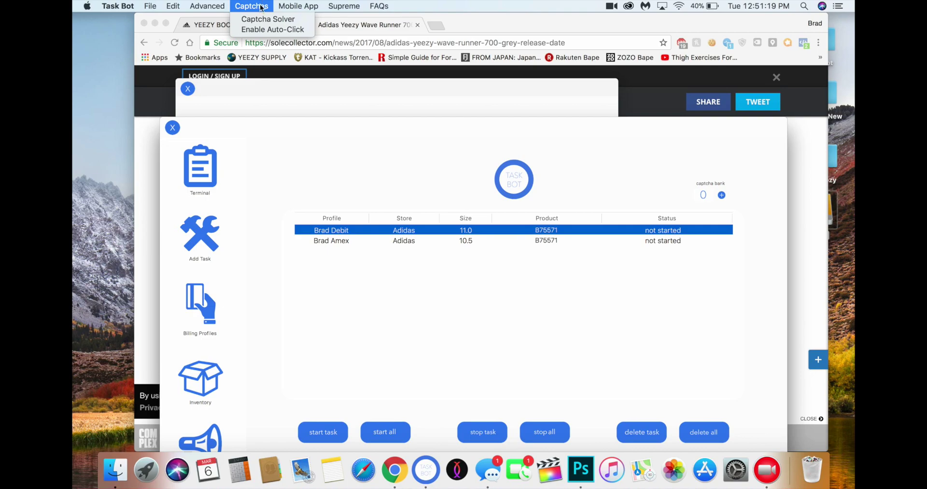
pyautogui.click(361, 234)
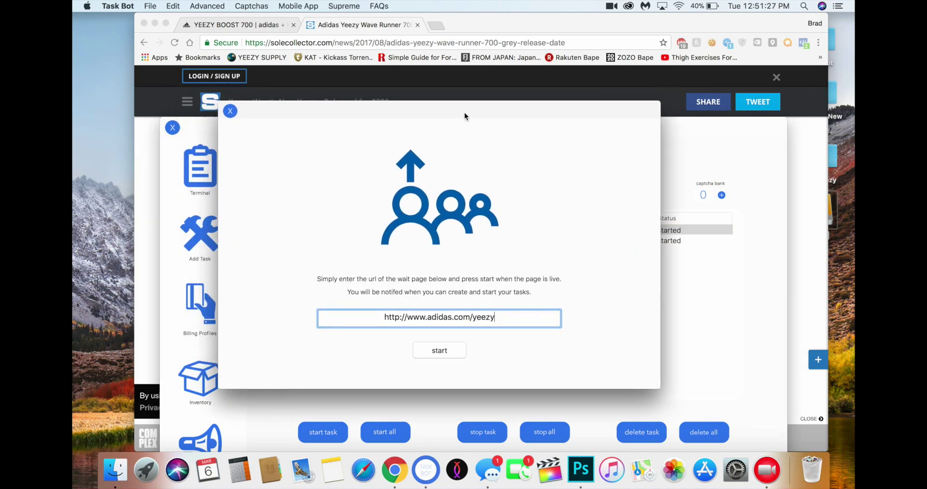
pyautogui.click(679, 130)
pyautogui.click(155, 23)
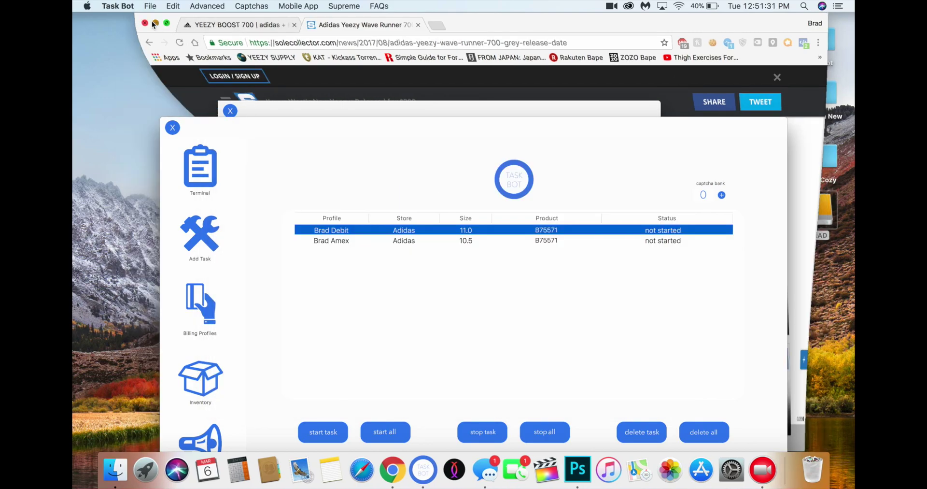
# Move the task window higher and bring the wait-page dialog with adidas.com/yeezy back in front
pyautogui.click(280, 114)
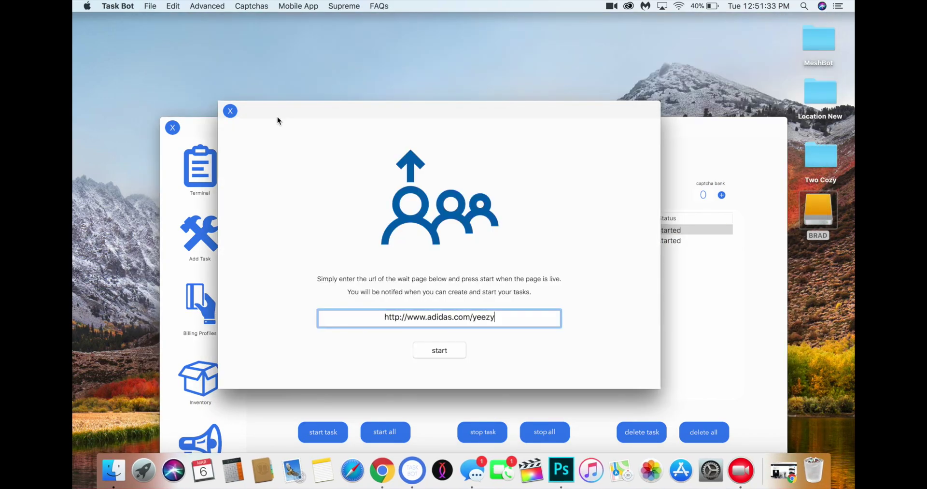
pyautogui.click(211, 132)
pyautogui.moveTo(205, 129); pyautogui.dragTo(200, 155)
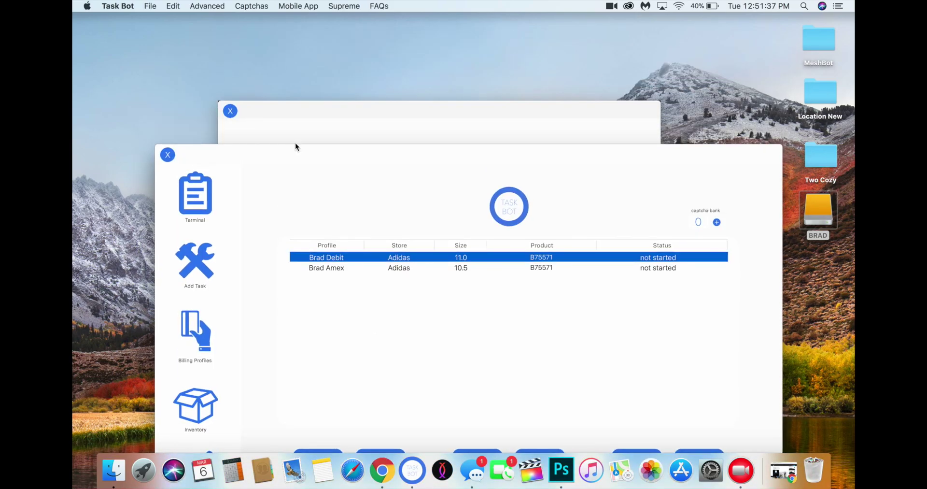
pyautogui.click(317, 116)
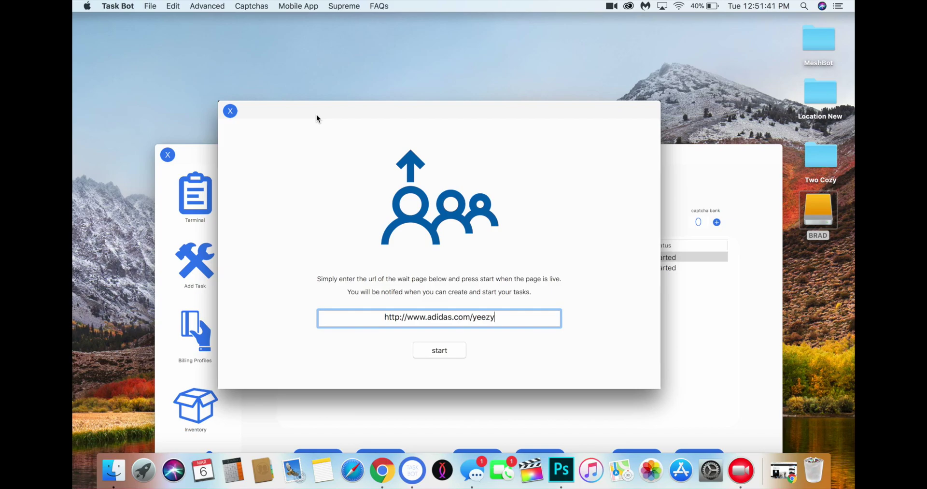
# Shift the wait-page dialog slightly right, then raise the task list above it showing both Adidas B75571 tasks
pyautogui.click(201, 164)
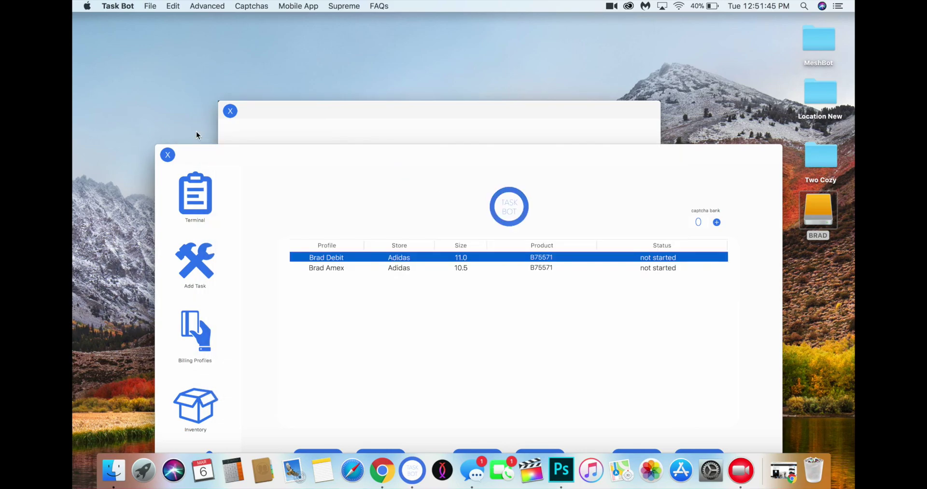
pyautogui.moveTo(199, 167); pyautogui.dragTo(181, 63)
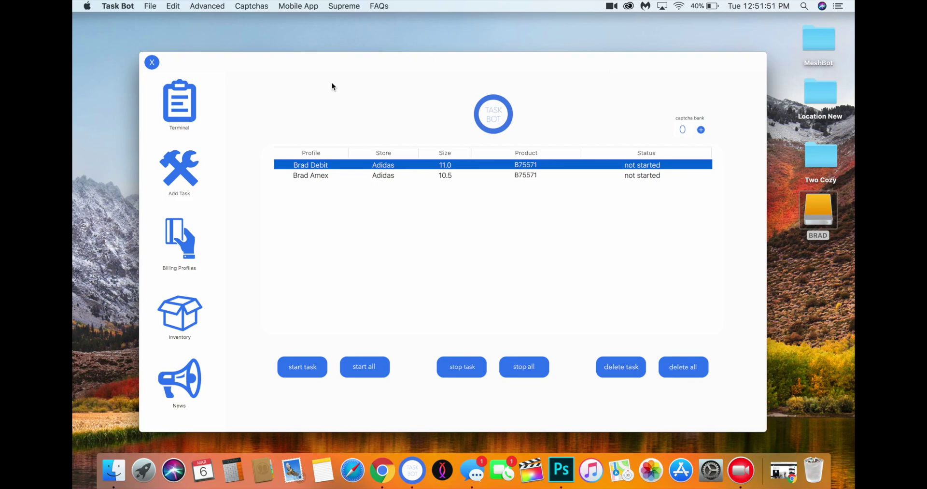
pyautogui.moveTo(317, 62); pyautogui.dragTo(315, 139)
pyautogui.click(306, 110)
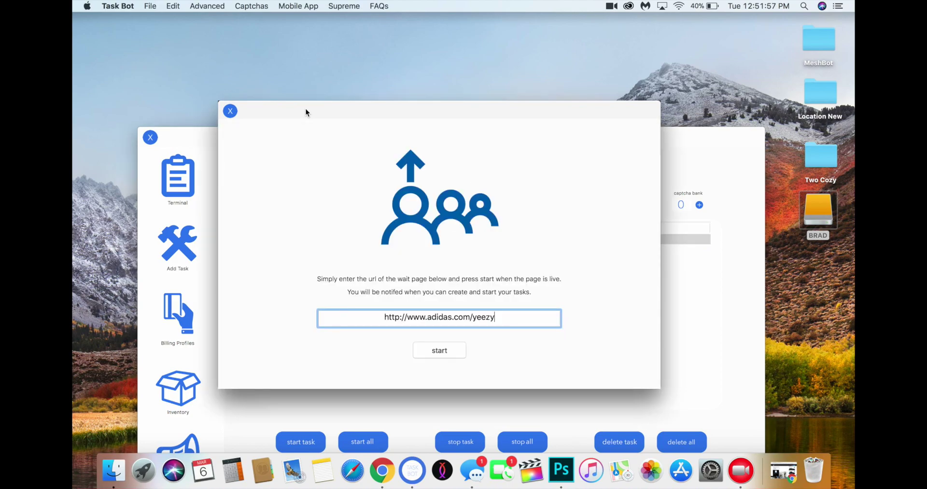
pyautogui.moveTo(306, 109); pyautogui.dragTo(343, 117)
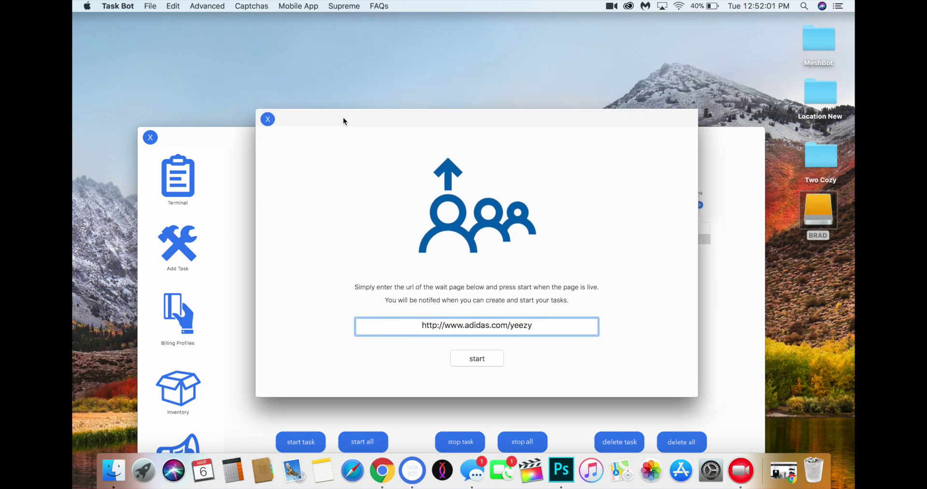
pyautogui.moveTo(221, 139); pyautogui.dragTo(220, 60)
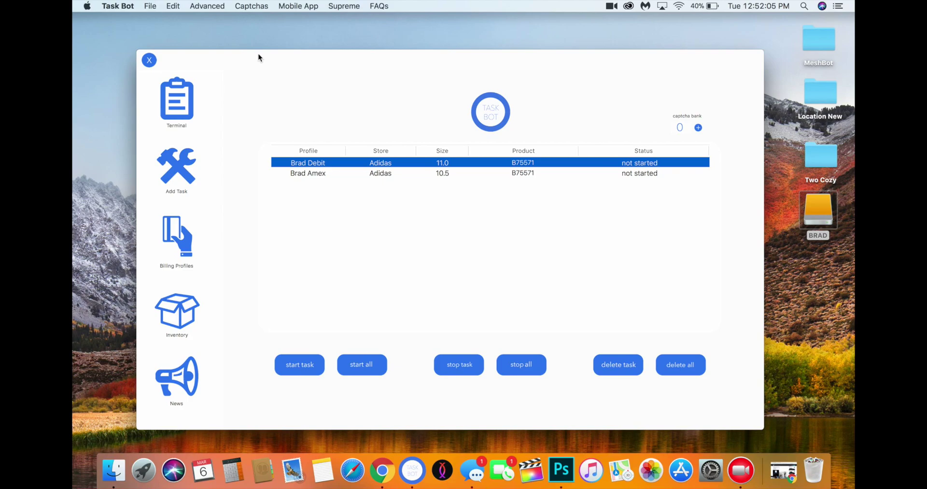